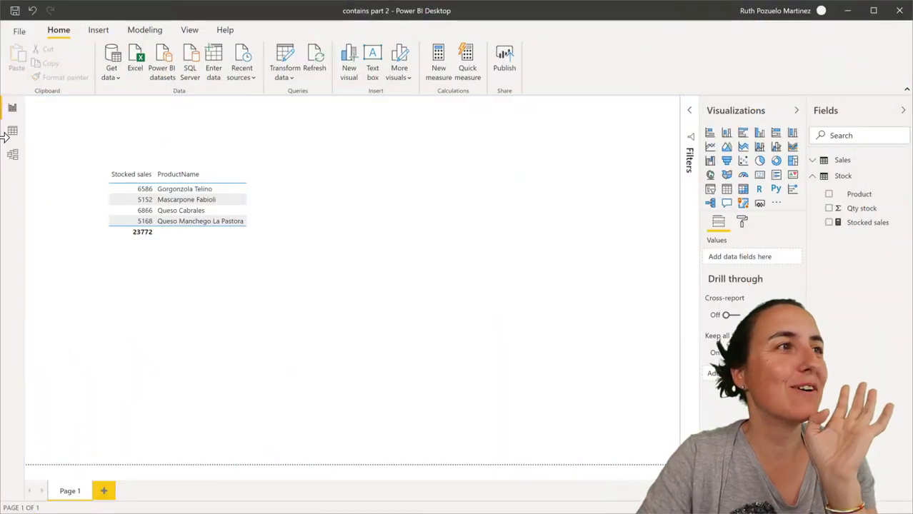
Check the table data and report, then highlight the sentence describing what INTERSECT returns
left_click(23, 136)
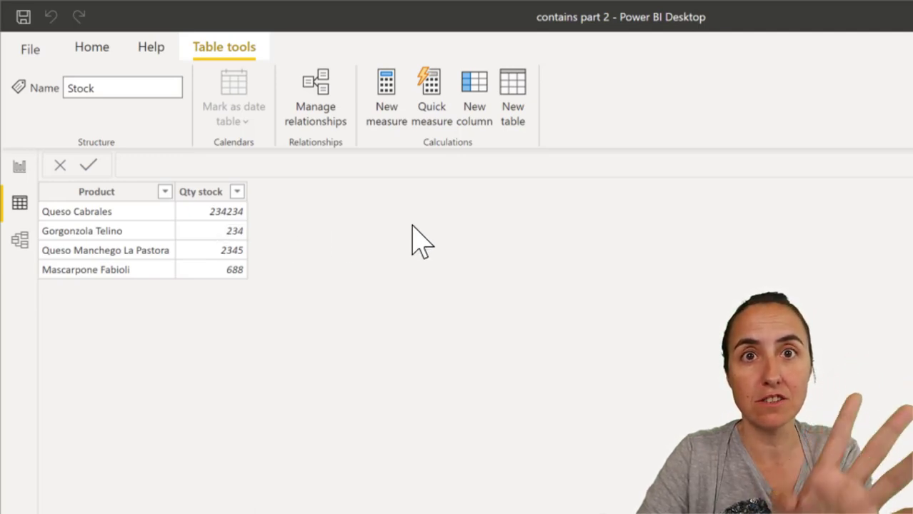
left_click(21, 170)
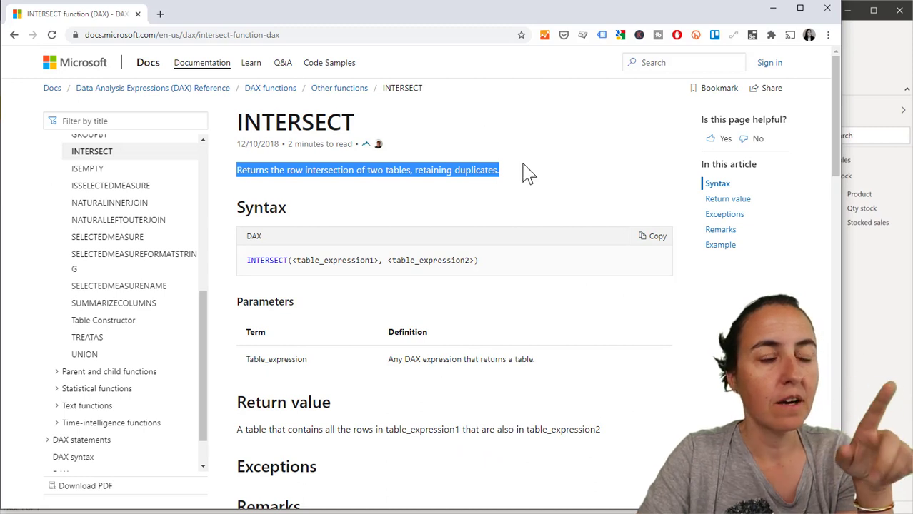
left_click(525, 173)
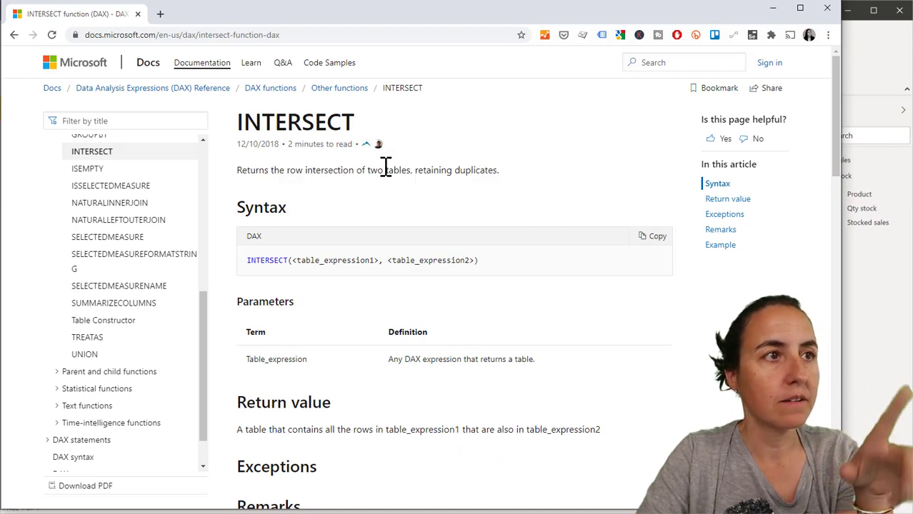
left_click_drag(258, 174, 412, 174)
left_click(540, 204)
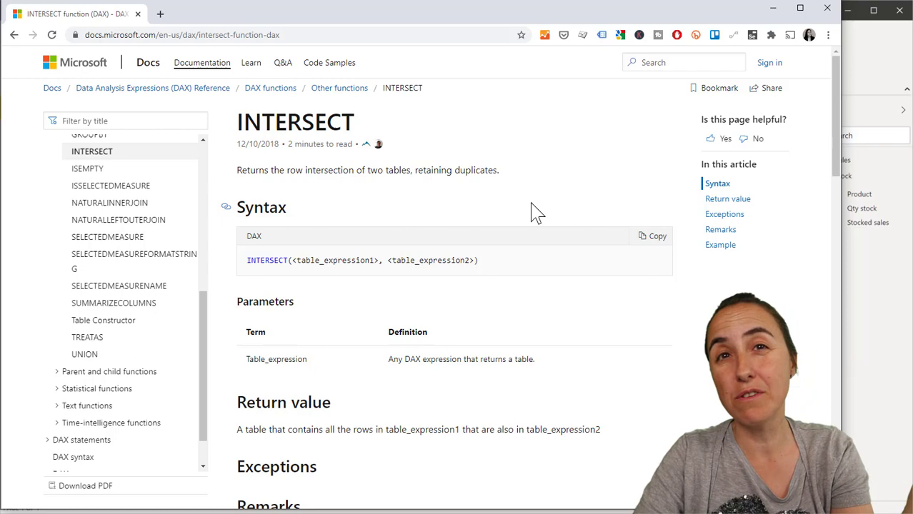
Read down to the INTERSECT example results, then view the Stock table's data in Power BI
scroll(531, 214, "down", 1)
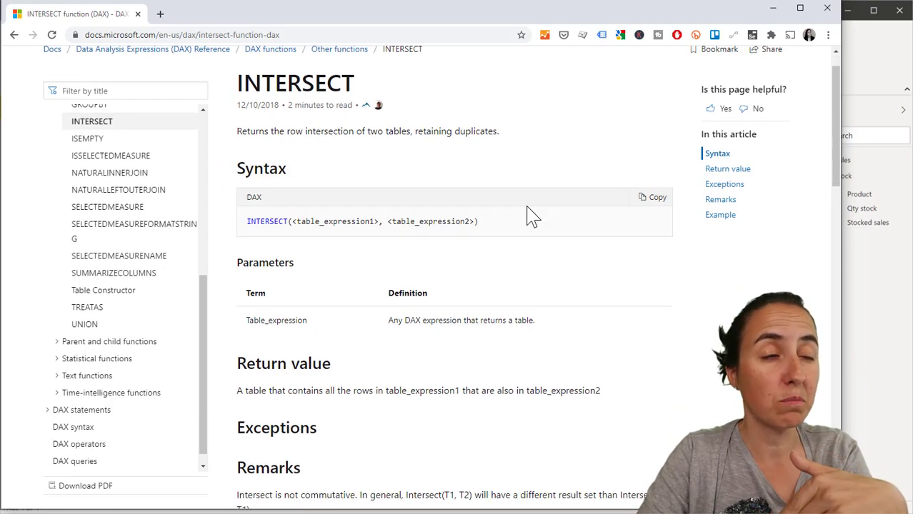
scroll(314, 250, "down", 4)
scroll(321, 250, "down", 3)
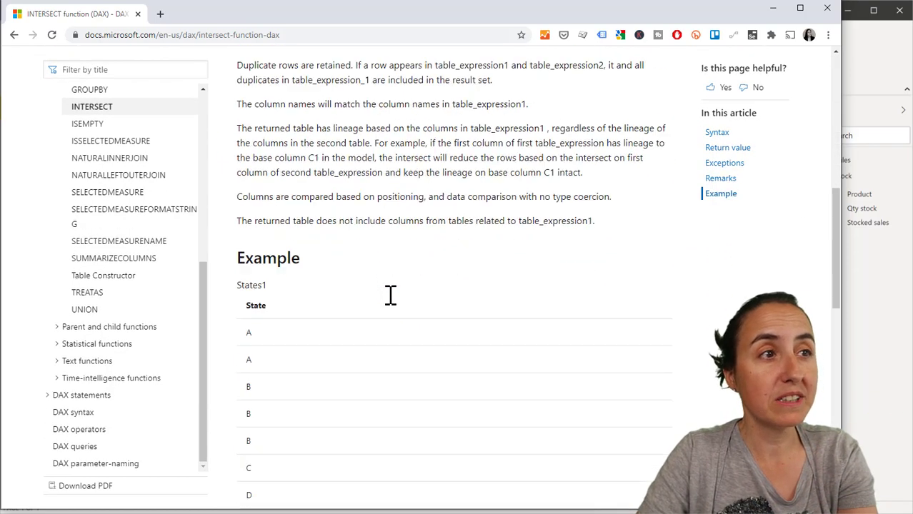
scroll(320, 361, "down", 3)
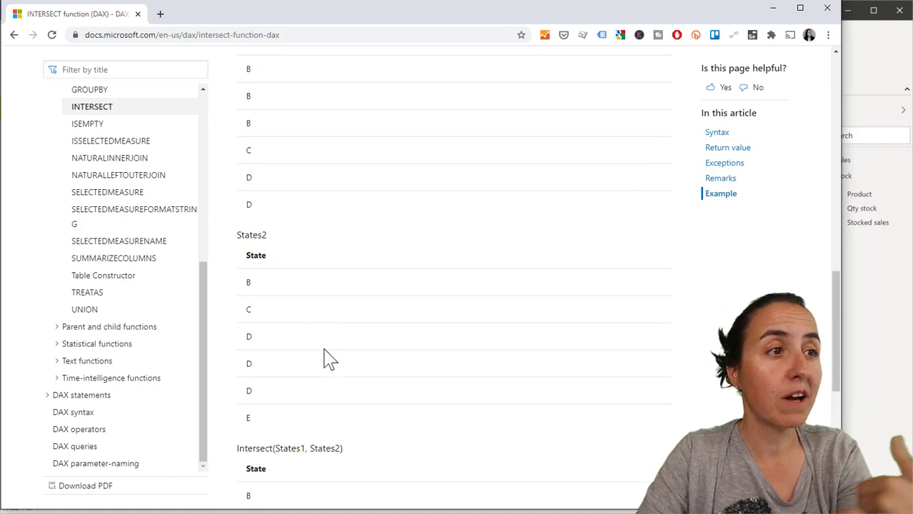
scroll(304, 373, "down", 2)
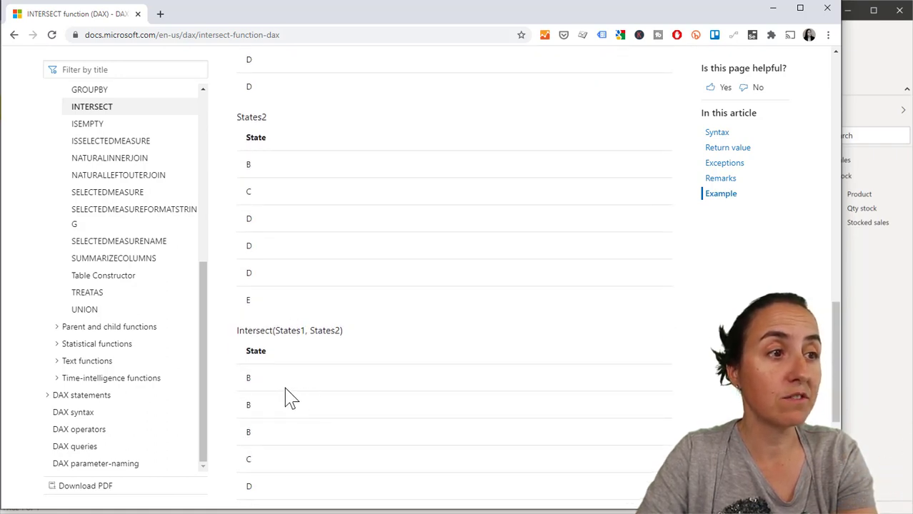
scroll(289, 404, "down", 1)
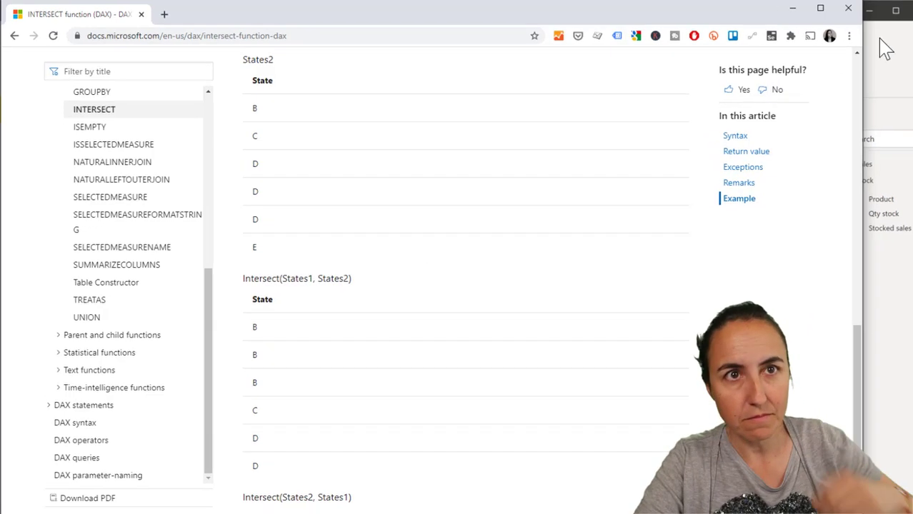
left_click(886, 49)
left_click(17, 202)
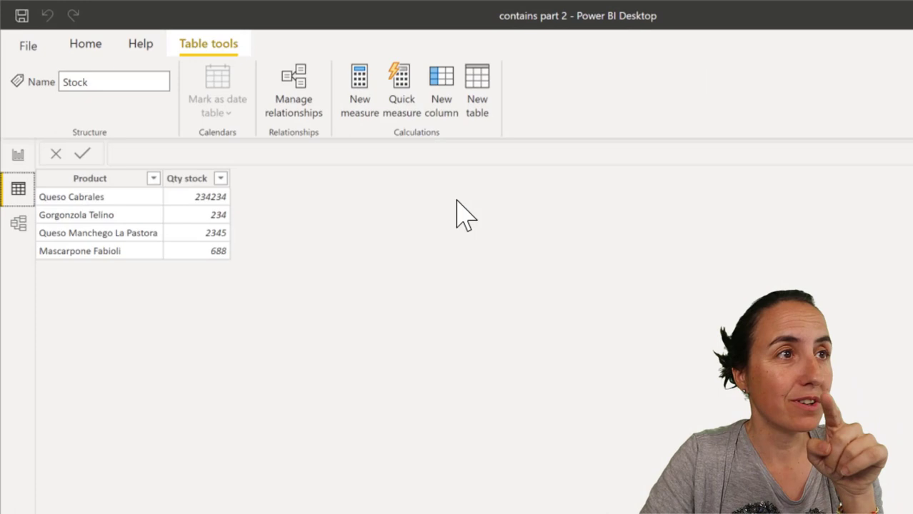
Create a calculated table Table = INTERSECT(Sales, Stock), which errors on mismatched column counts
left_click(486, 107)
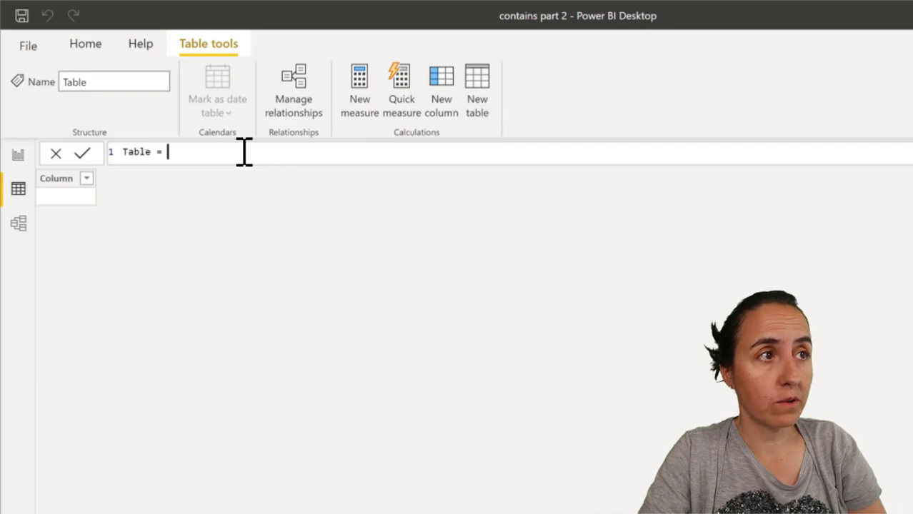
type("int")
key("Tab")
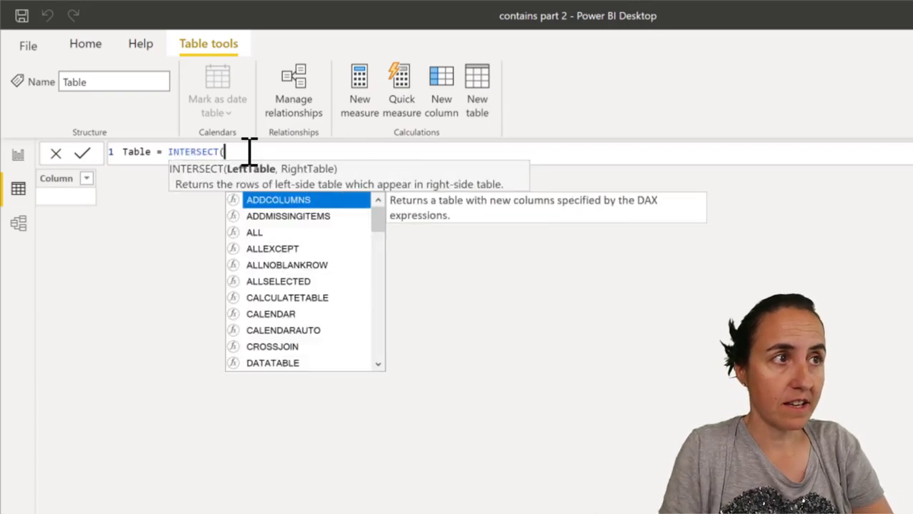
type("Sa")
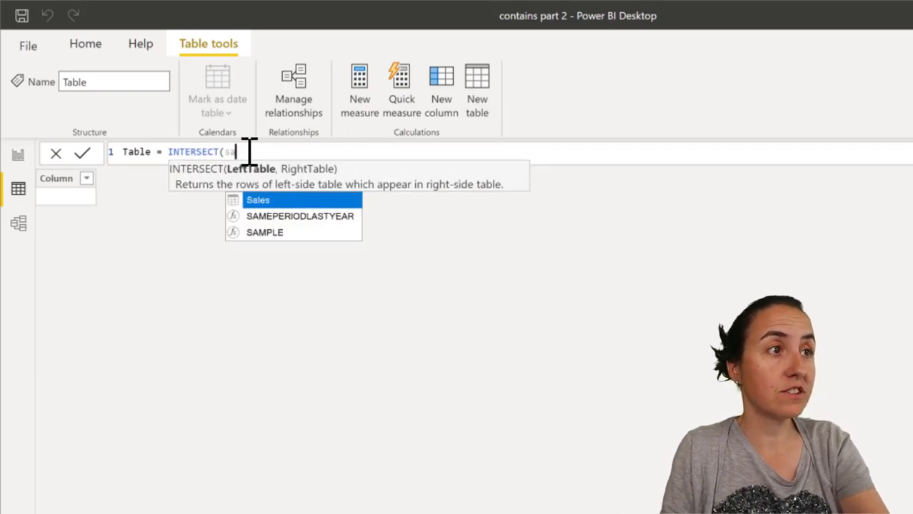
key("Tab")
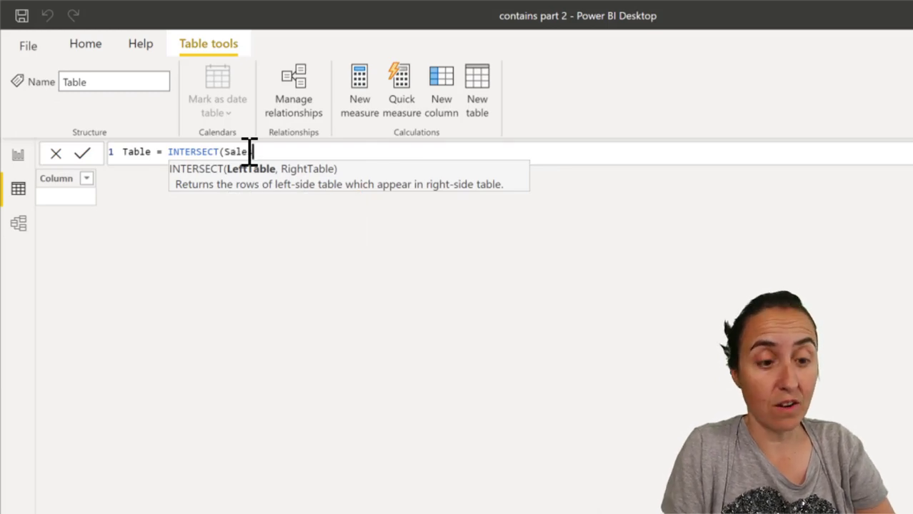
type(", st")
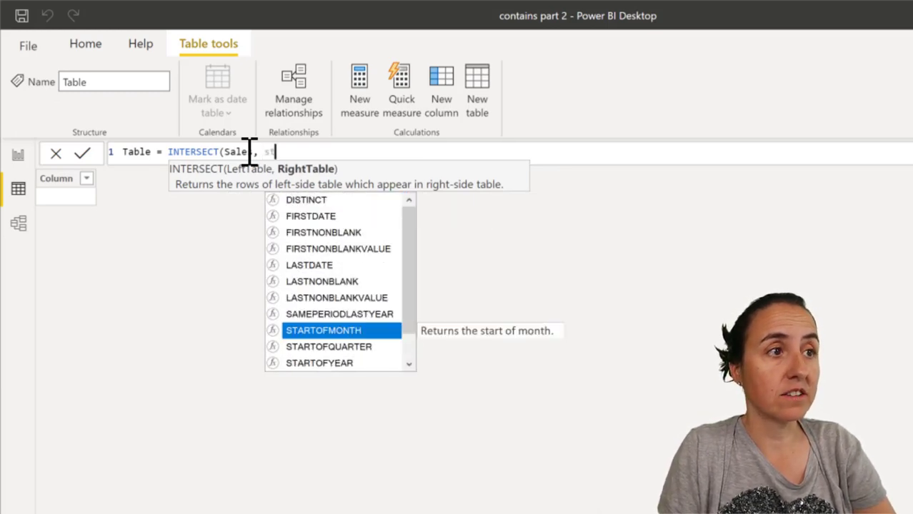
type("tcoc")
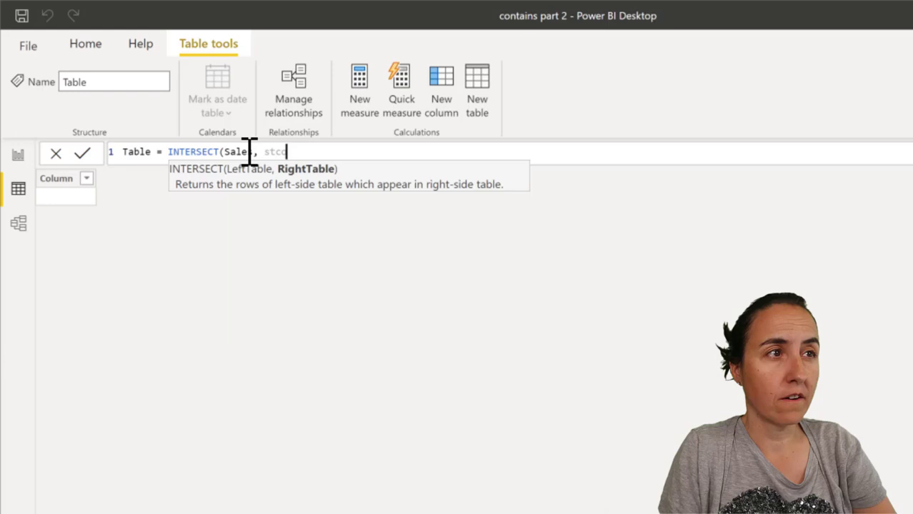
key("BackSpace")
key("BackSpace")
type("o")
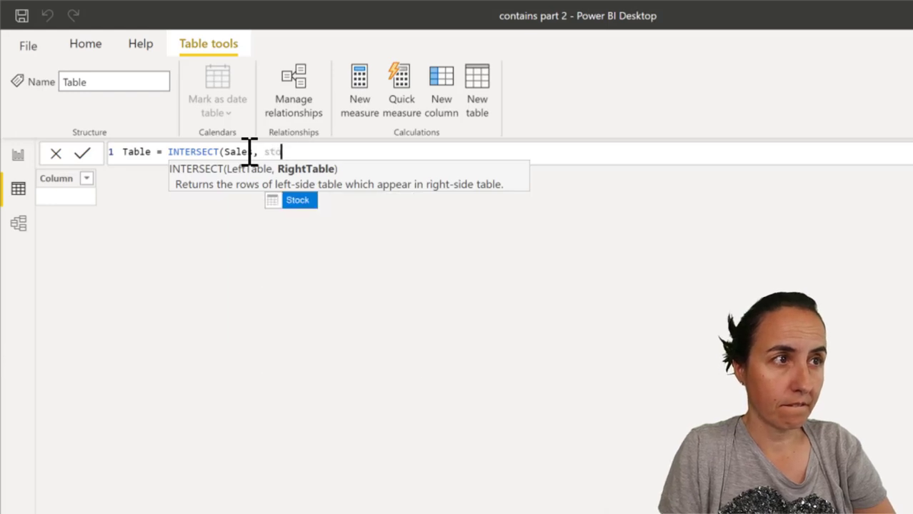
key("Tab")
type(")")
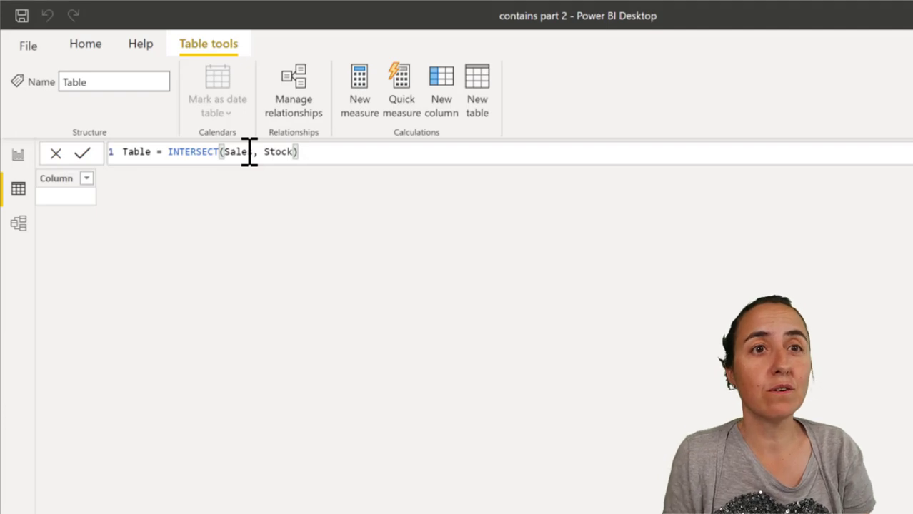
key("Return")
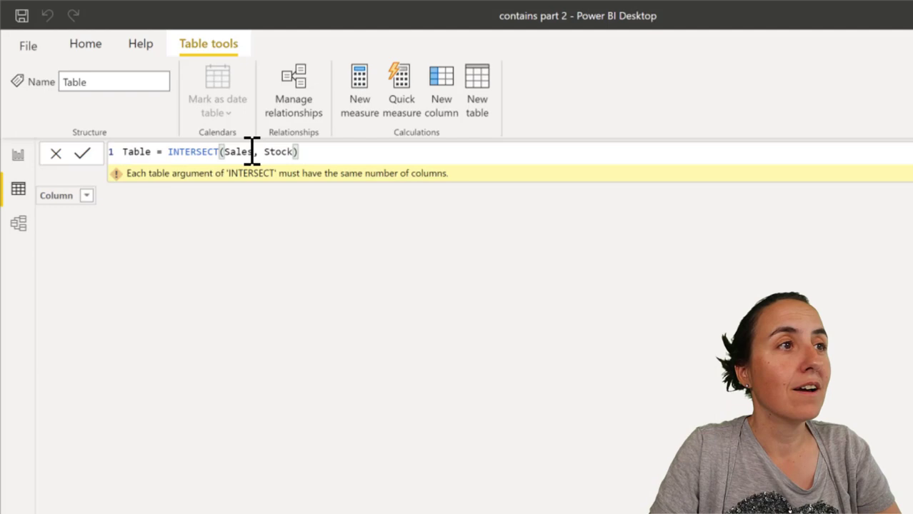
Replace the first INTERSECT argument with VALUES(Sales[ProductName])
left_click(225, 151)
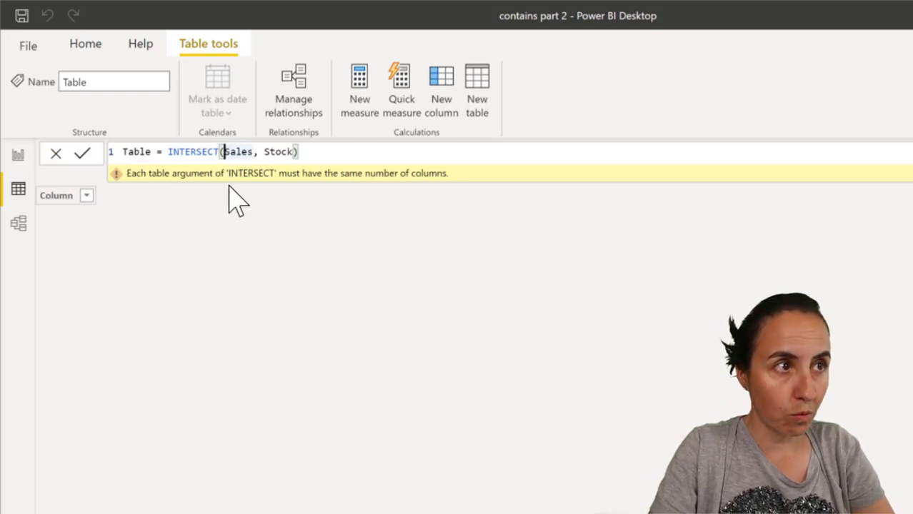
type("VALUES(")
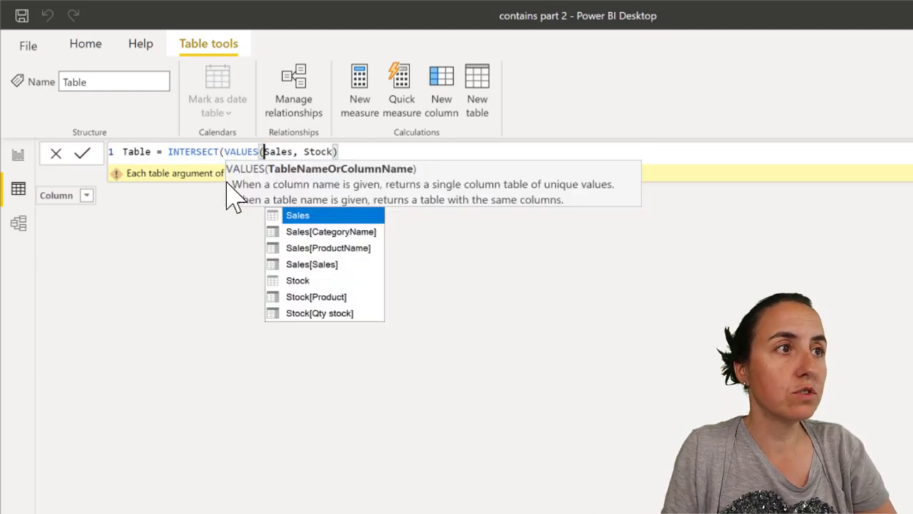
key("Right")
key("Right")
key("Right")
key("Right")
key("Right")
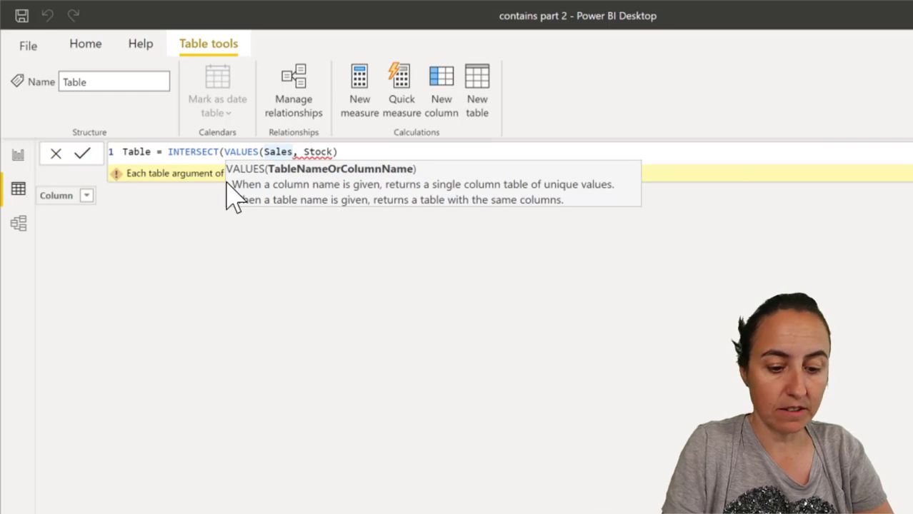
type("[P")
key("Tab")
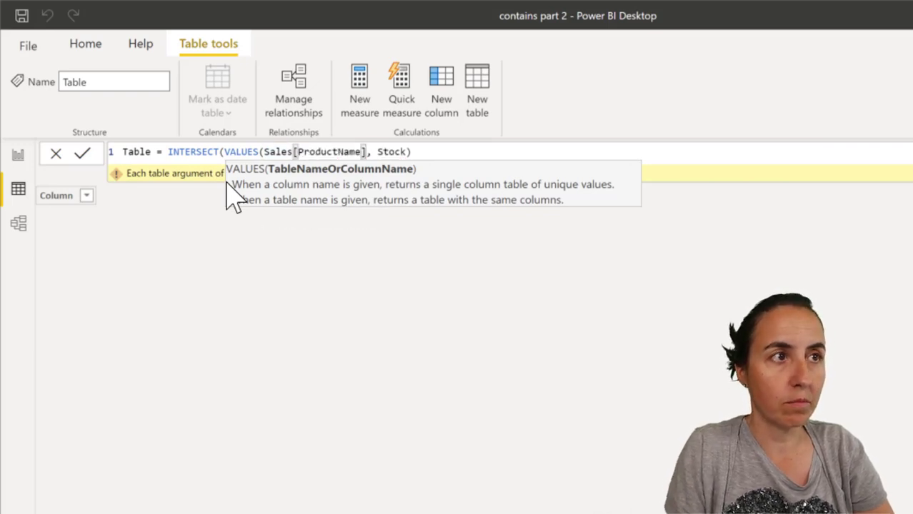
type(")")
Make the second argument VALUES(Stock[Product]), commit the four-product table, and return to the report
key("Right")
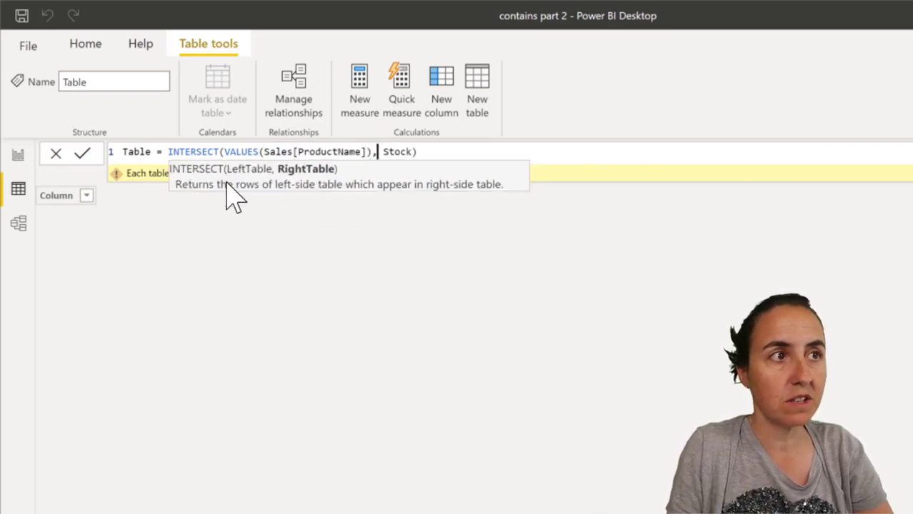
type("V ALUES(")
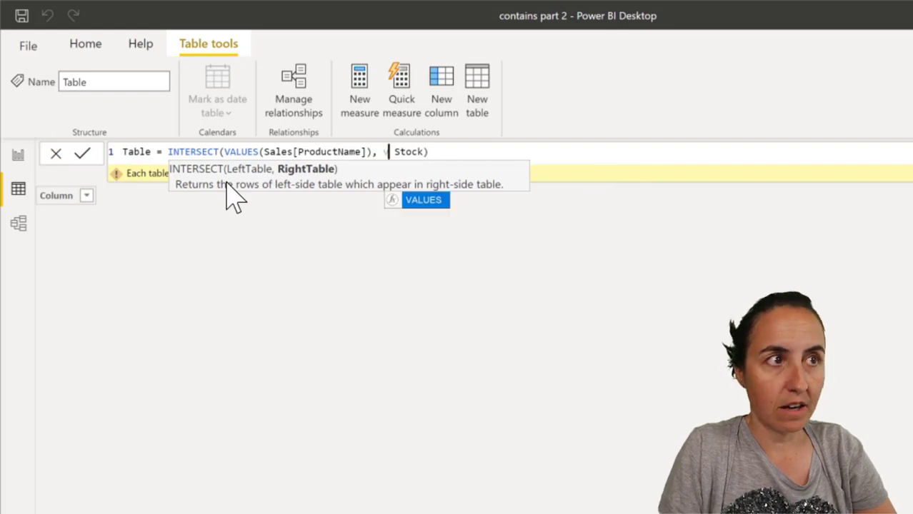
key("Right")
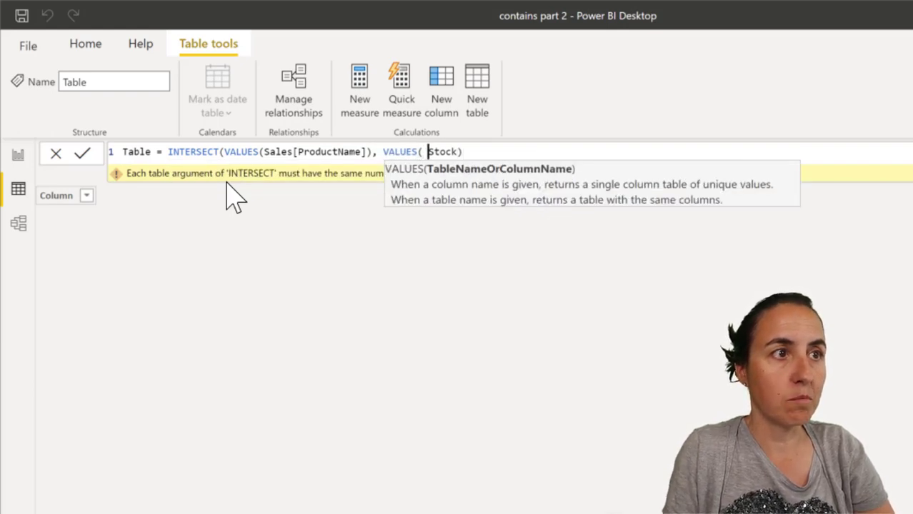
key("Right")
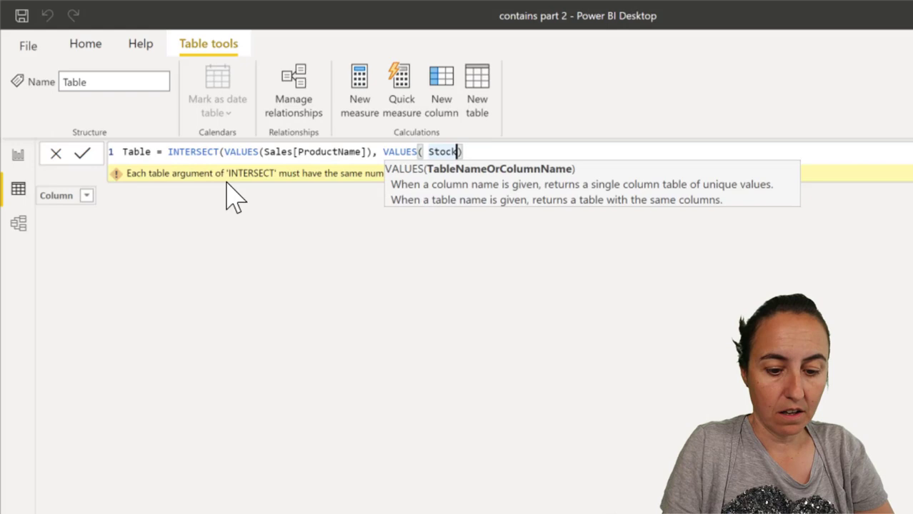
type("[")
key("Tab")
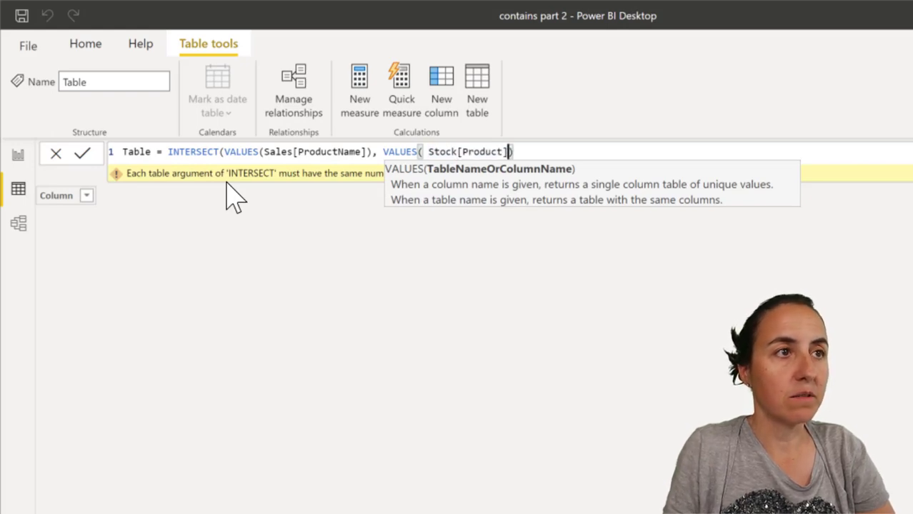
key("Right")
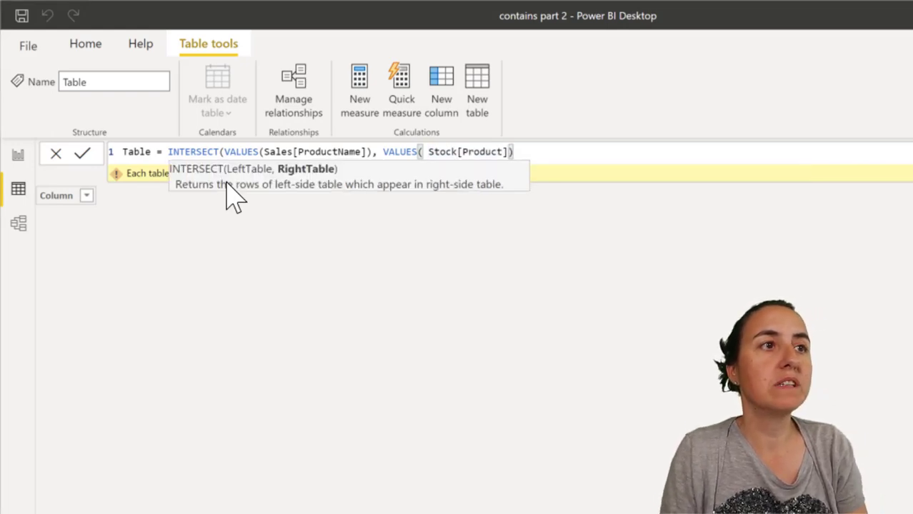
type(")")
key("Return")
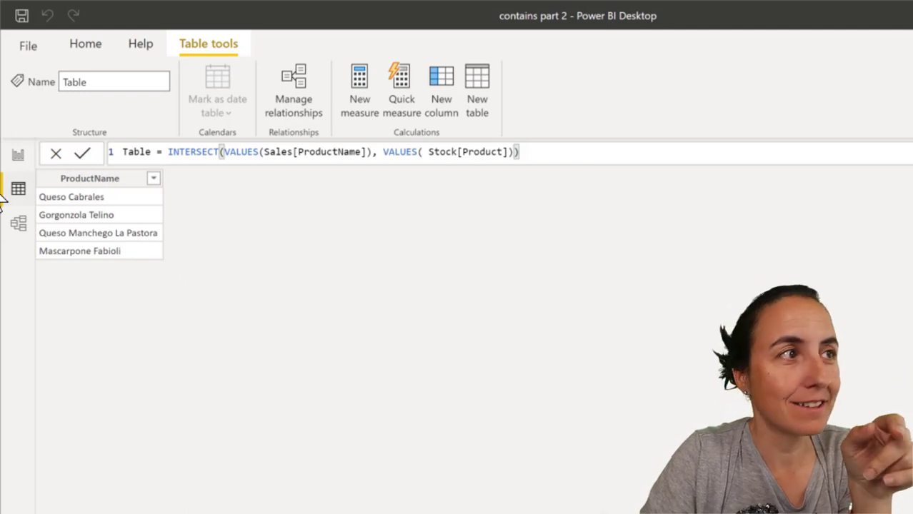
left_click(22, 157)
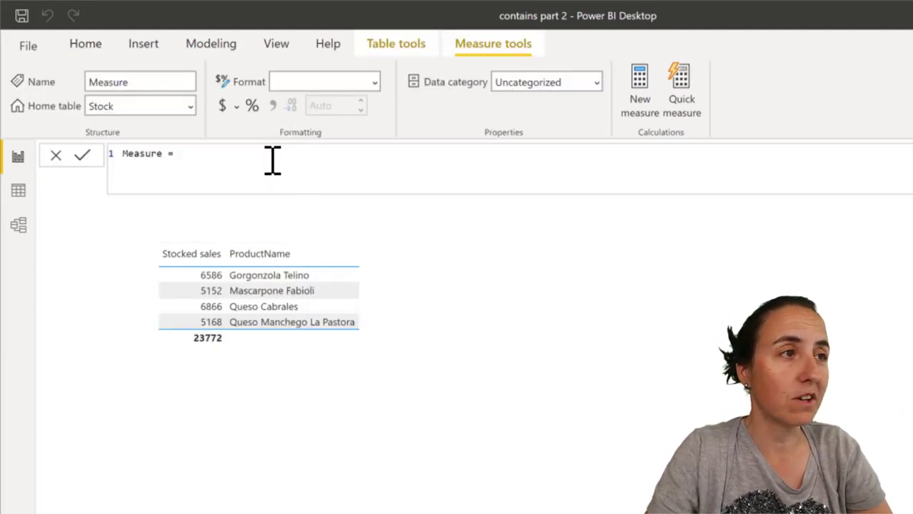
Start the measure 'Stocked sales intersect = CALCULATE(SUM(Sales[Sales]),'
left_click_drag(180, 154, 98, 159)
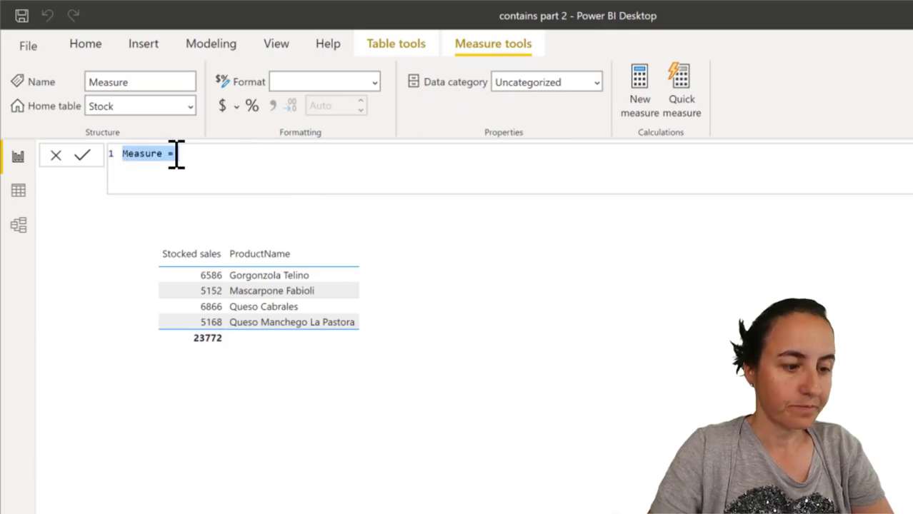
type("Stocked sales int")
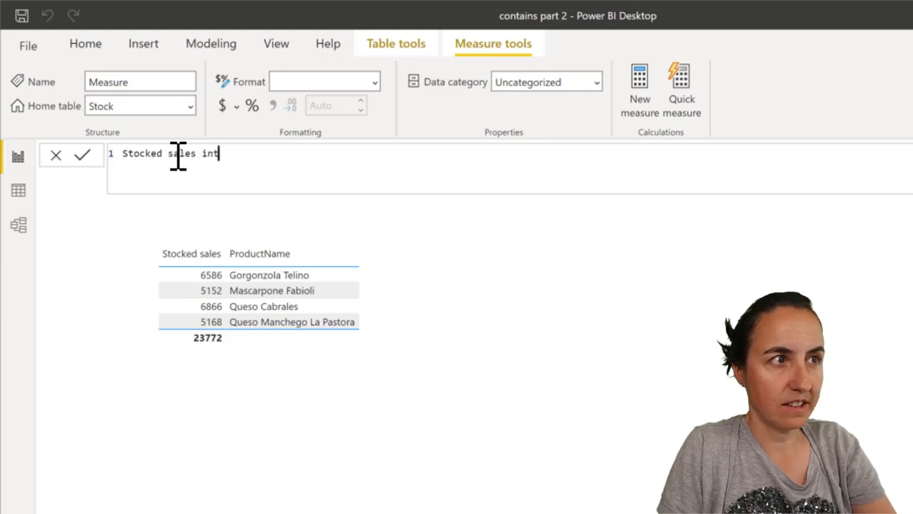
type("ersect =")
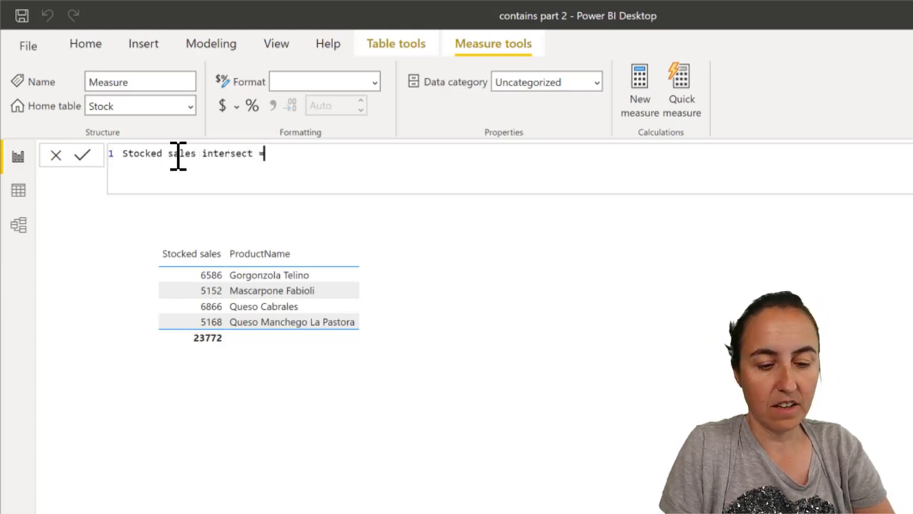
key("shift+Return")
type("CALCULATE(")
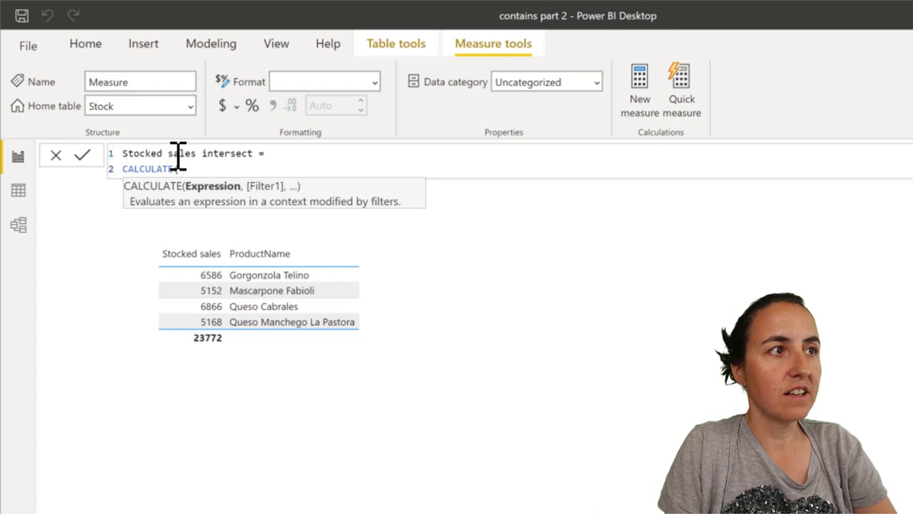
type("SUM(")
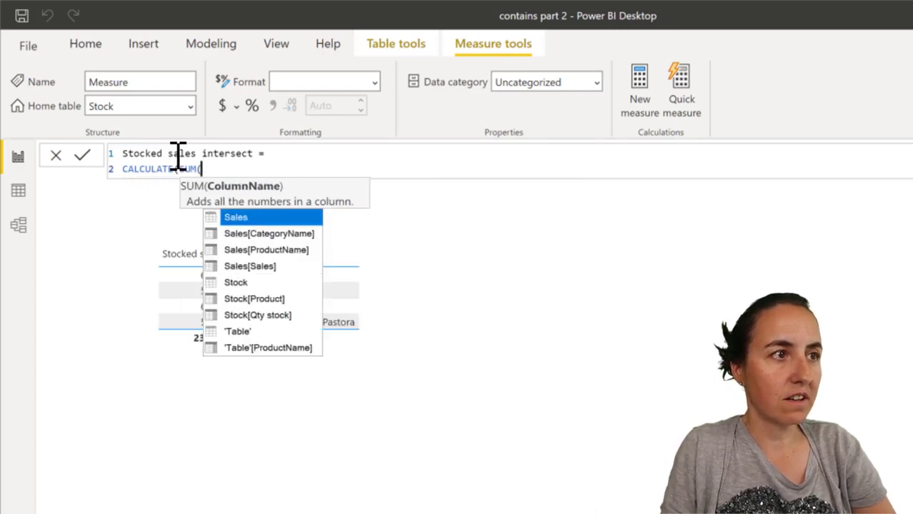
key("Down")
key("Down")
key("Down")
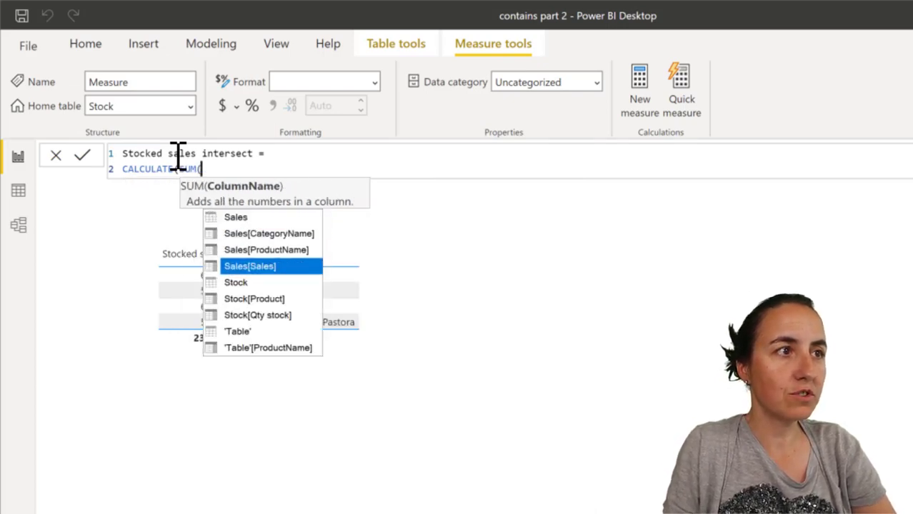
key("Tab")
type("),")
Add an INTERSECT filter with VALUES(Sales[ProductName]) as its left table
key("shift+Return")
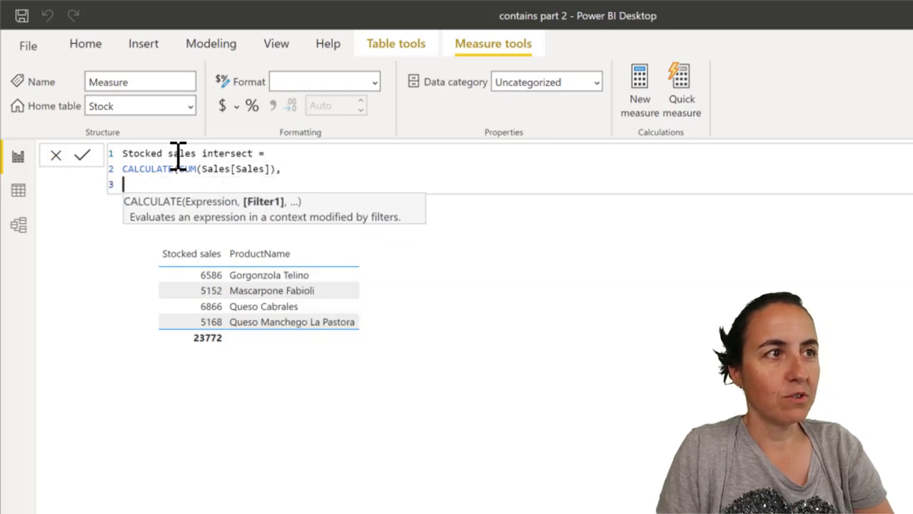
type("in")
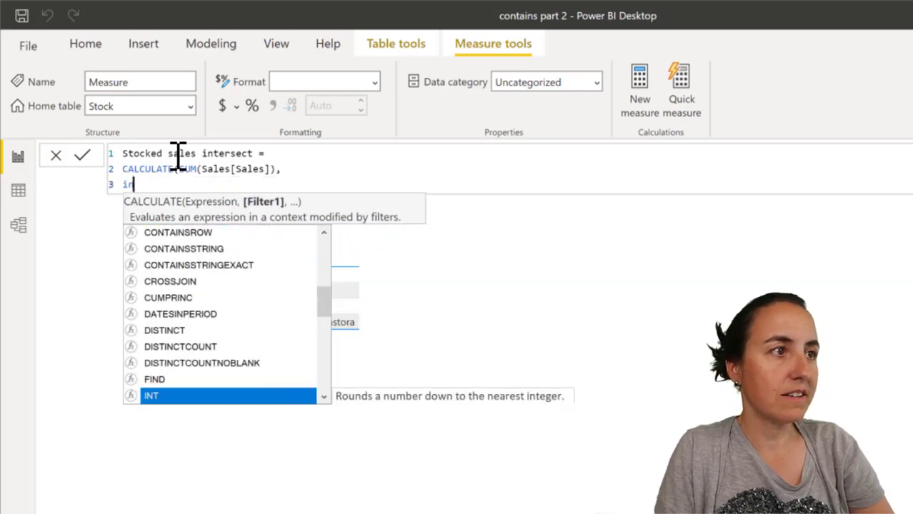
key("Tab")
type("E")
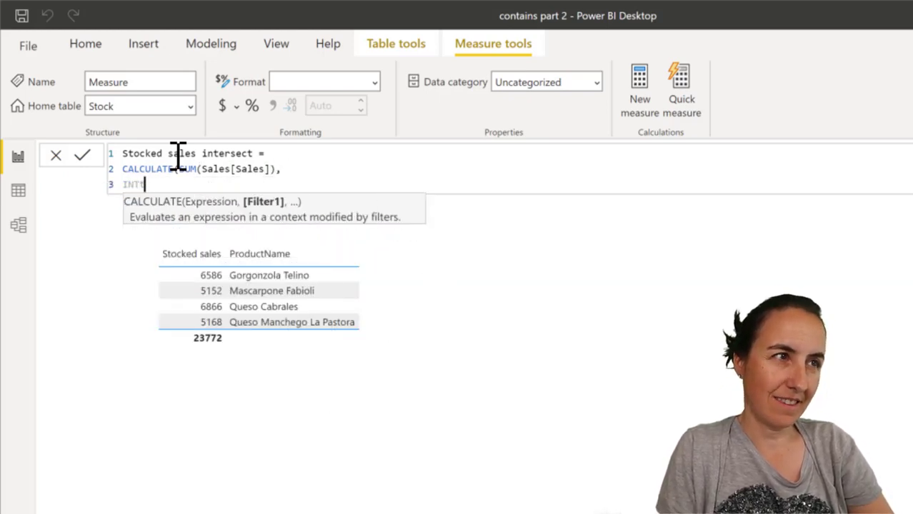
type("rse")
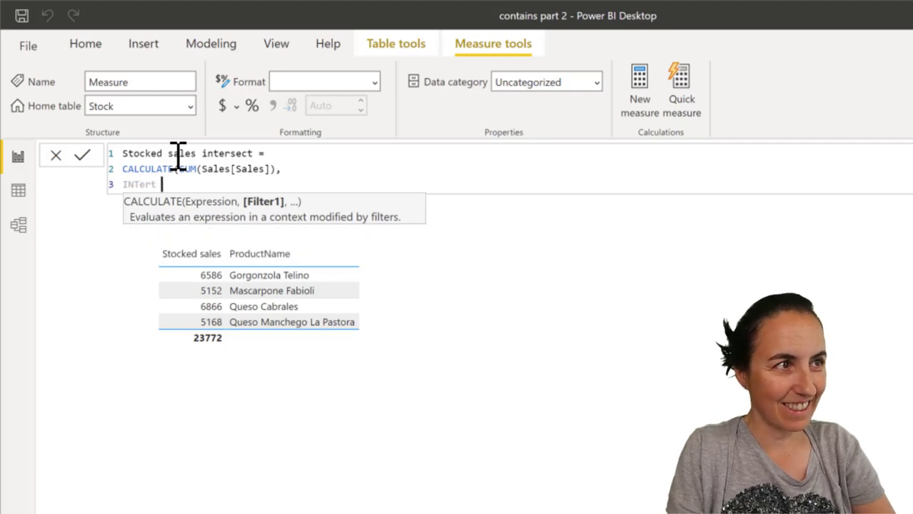
key("BackSpace")
key("BackSpace")
key("Tab")
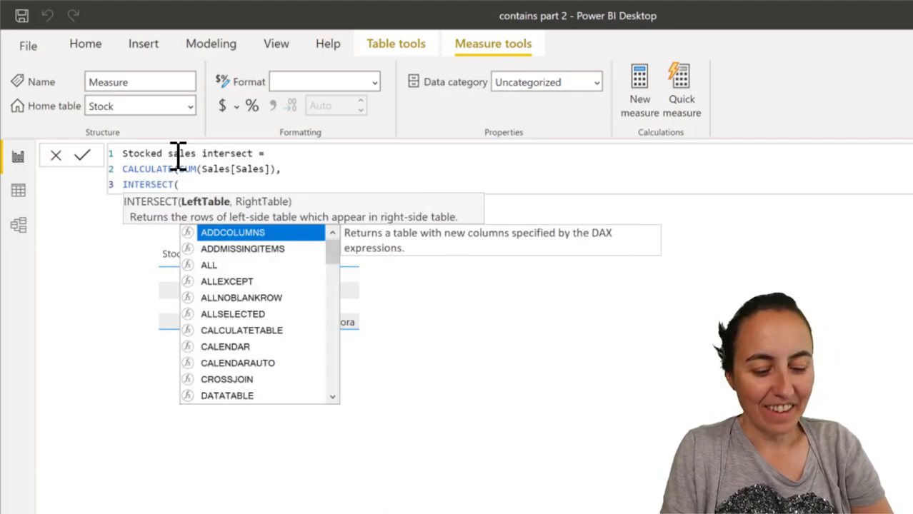
type("val")
key("Tab")
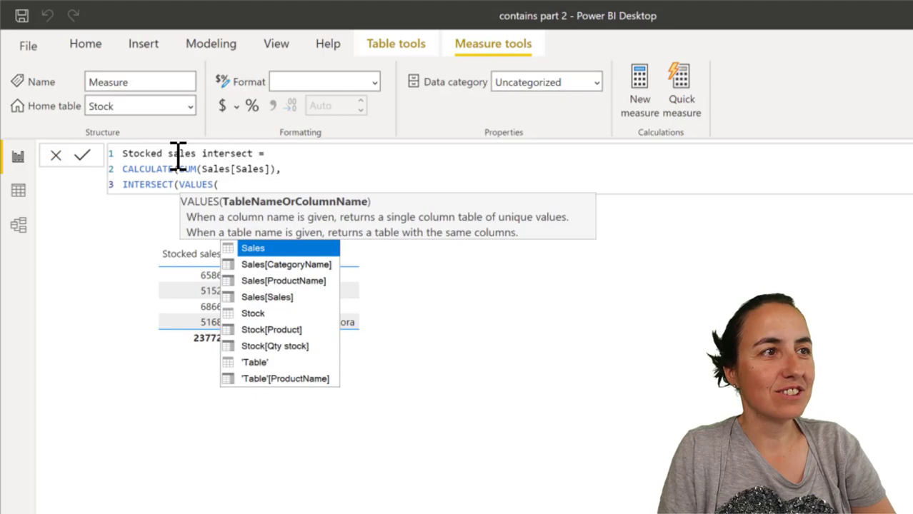
key("Down")
key("Down")
key("Tab")
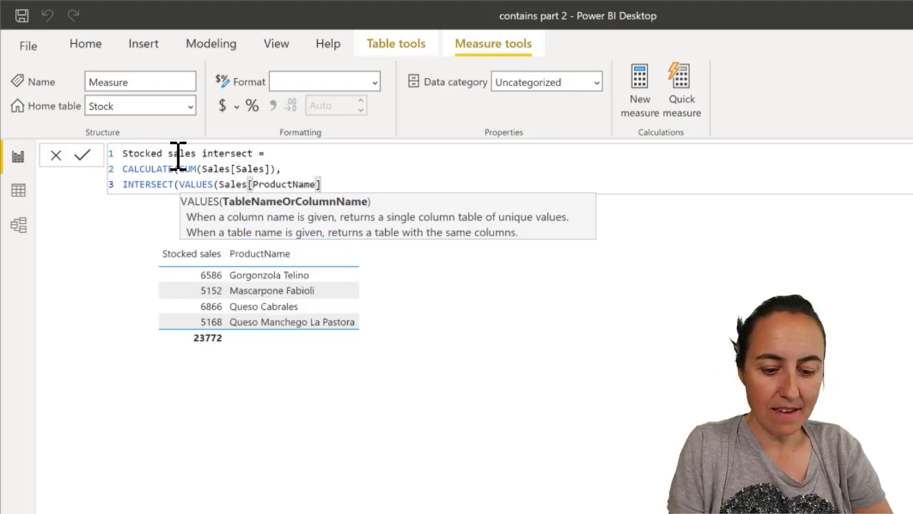
Use VALUES(Stock[Product]) as the right table, close the formula and commit the measure
type("), va")
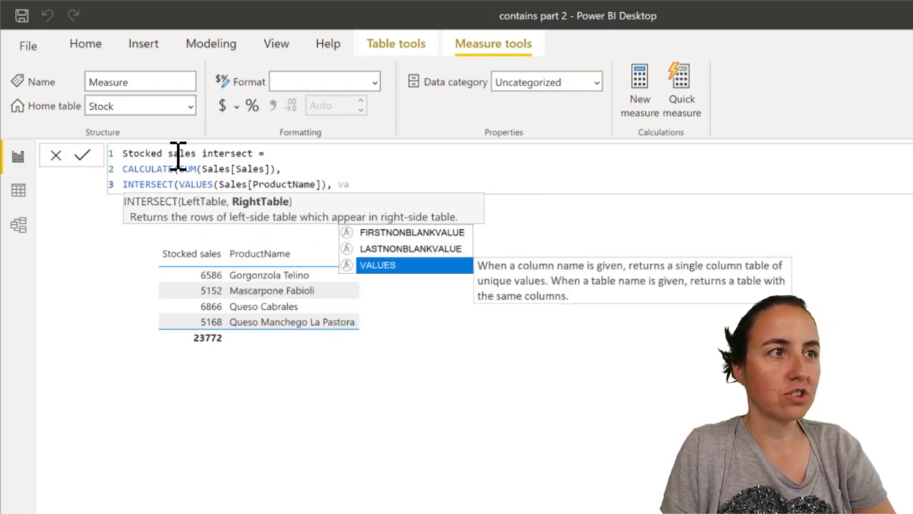
key("Tab")
type("st")
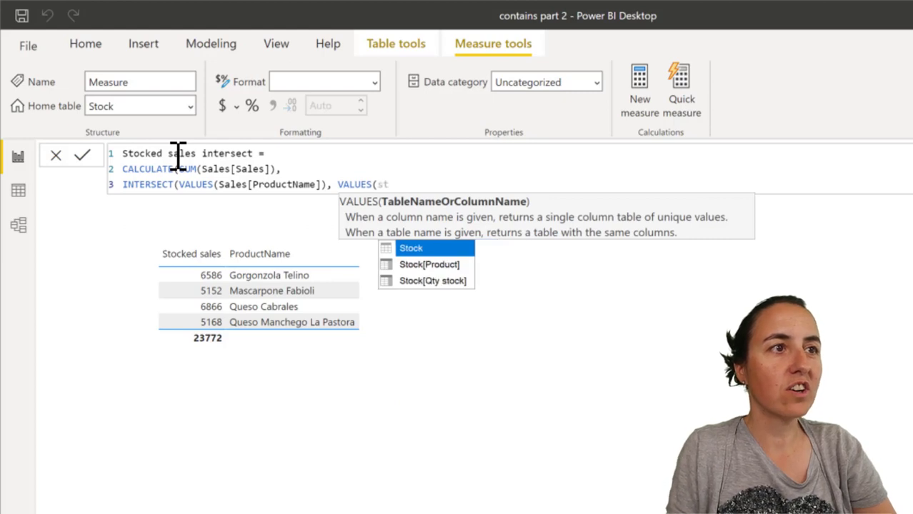
key("Down")
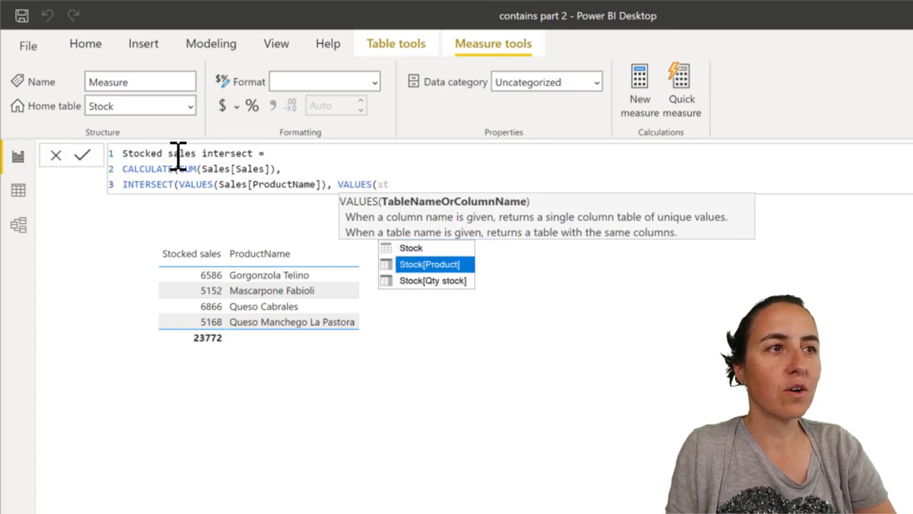
key("Tab")
type(")")
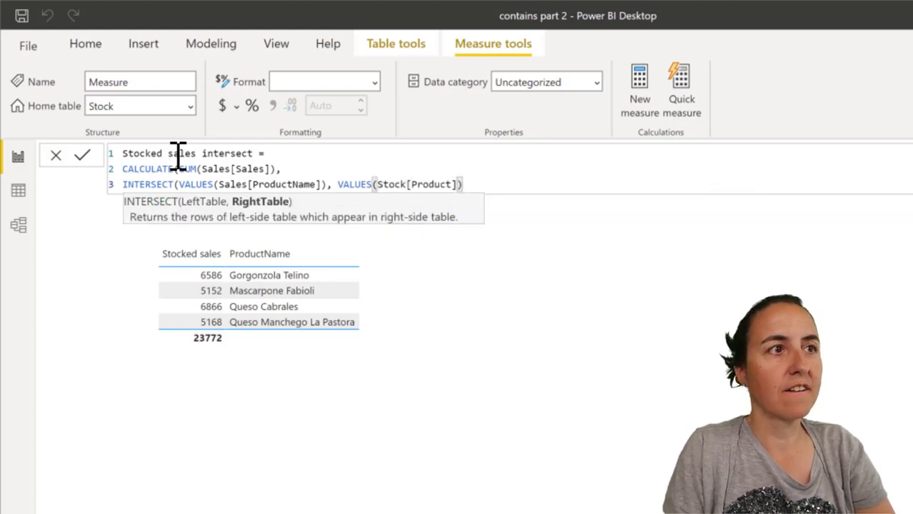
type(")")
key("Return")
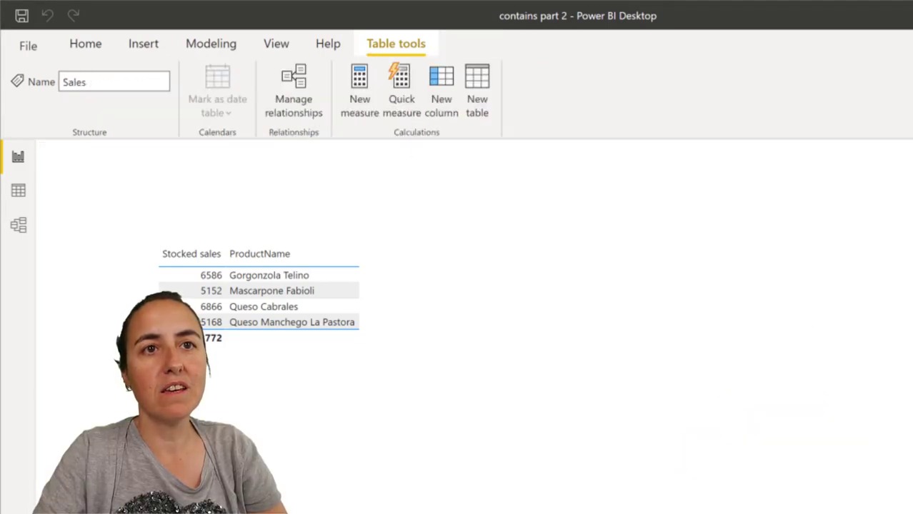
Build a table visual of ProductName and Stocked sales intersect, totalling 23772, and widen it slightly
left_click_drag(912, 307, 589, 343)
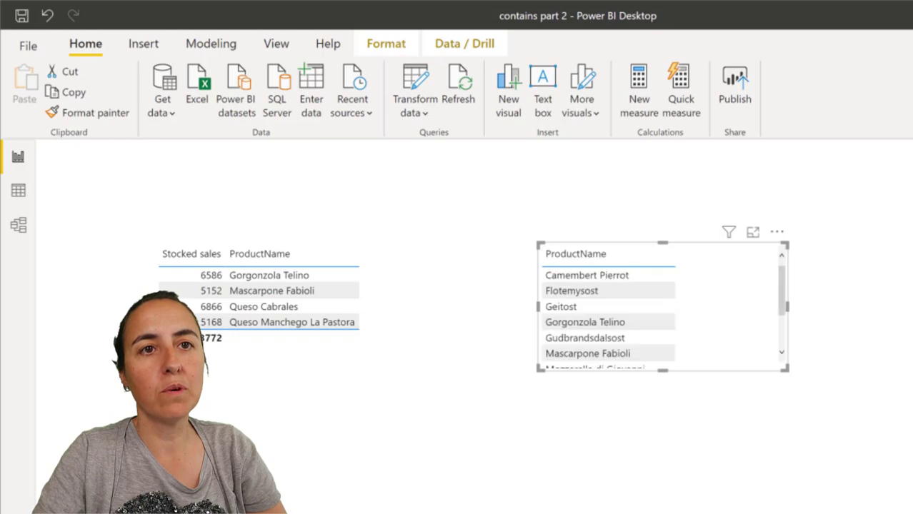
left_click_drag(912, 314, 744, 353)
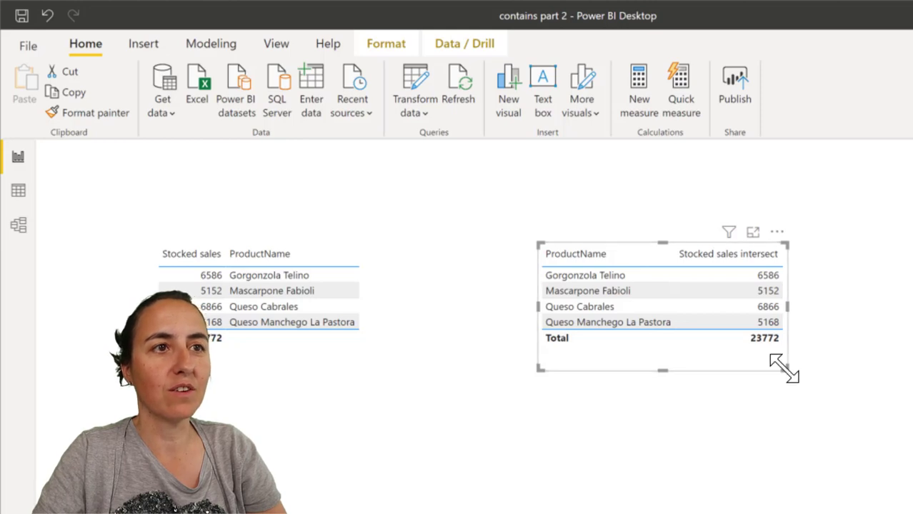
left_click_drag(784, 369, 813, 373)
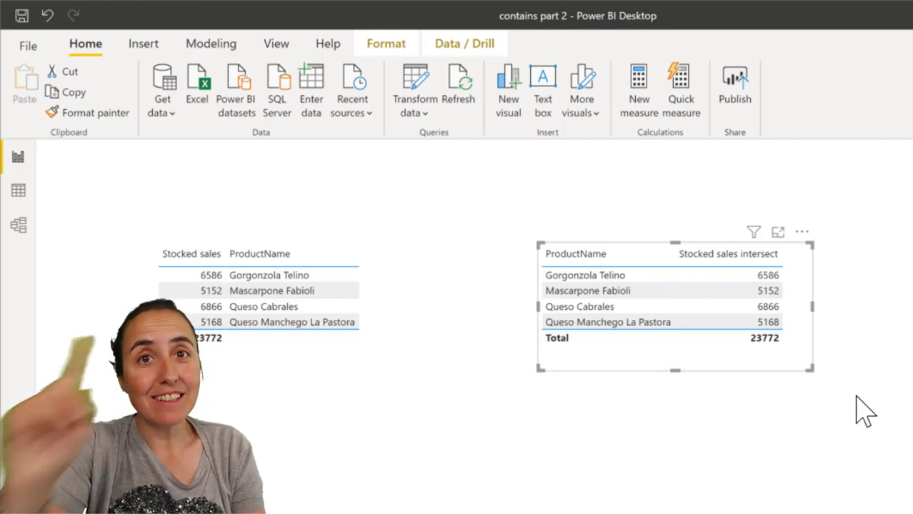
Delete the one-to-one Stock–Sales relationship in Model view
left_click(17, 227)
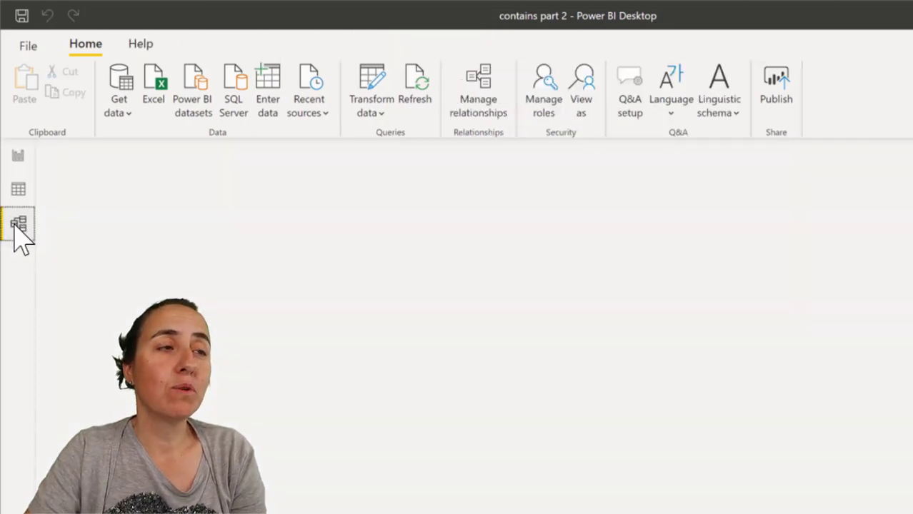
left_click(277, 232)
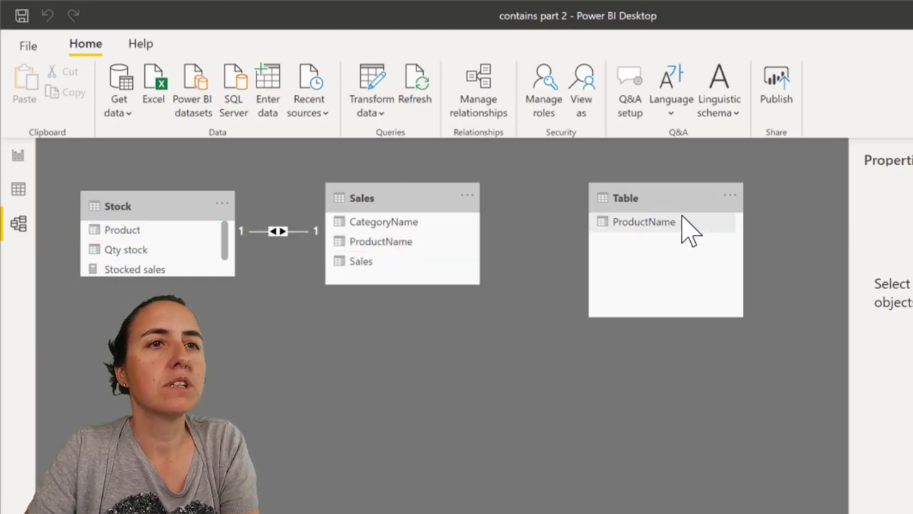
right_click(278, 234)
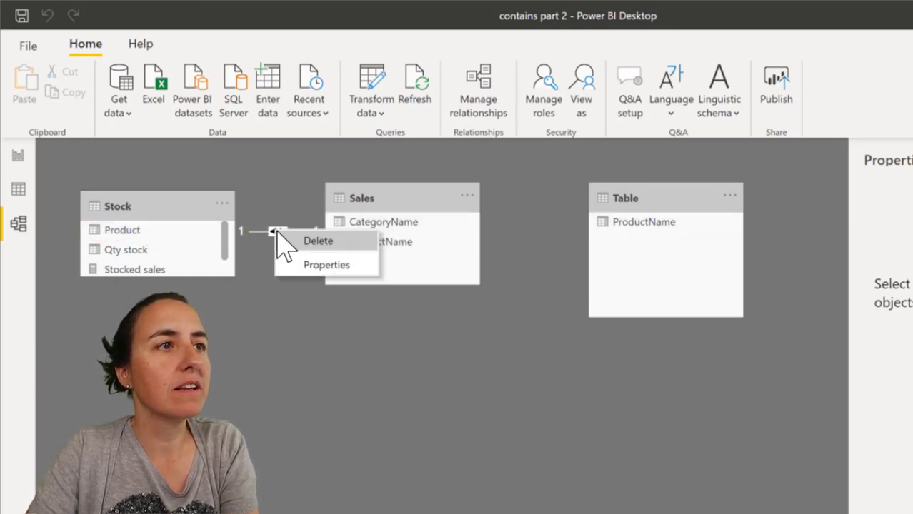
left_click(286, 247)
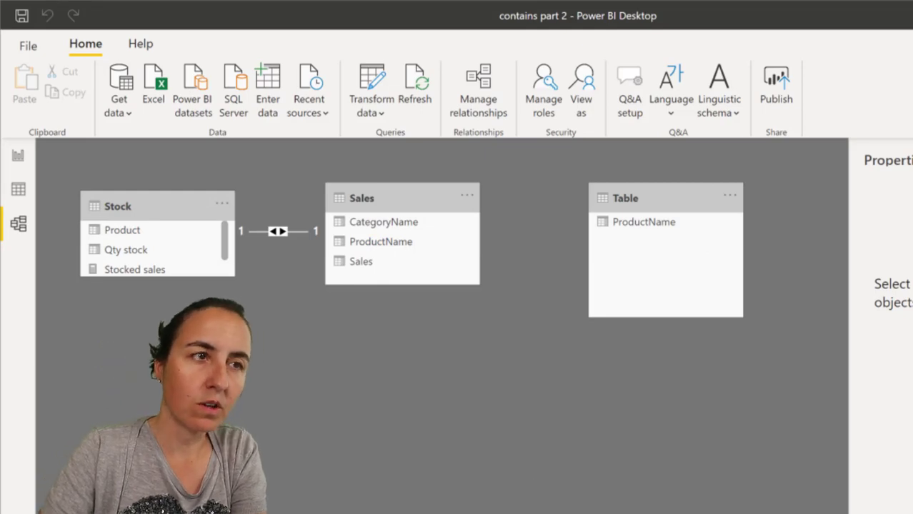
Return to the report to confirm Stocked sales intersect still totals 23772 without the relationship
left_click(18, 158)
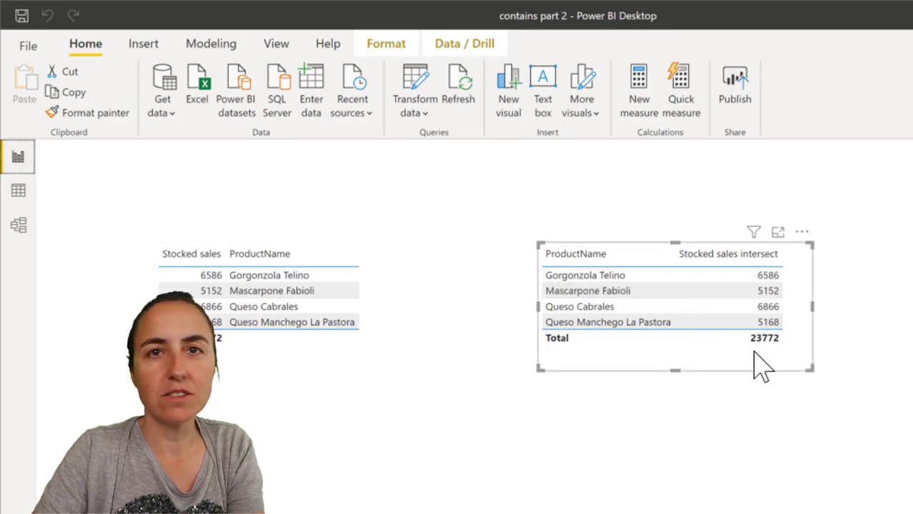